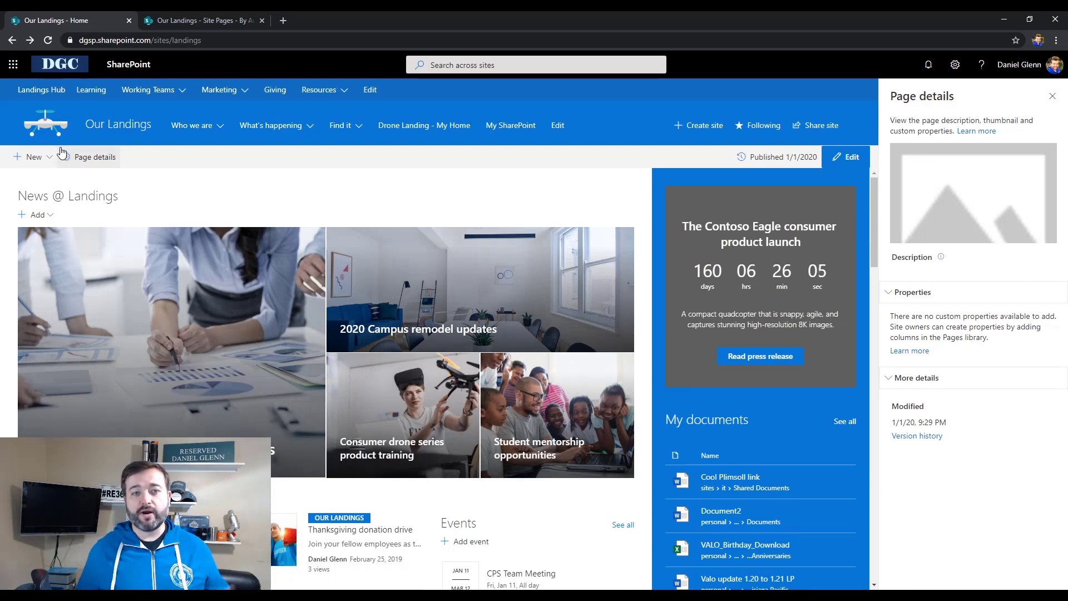
# - Close the home page's Page details pane and switch to the Site Pages library
pyautogui.click(1051, 96)
pyautogui.scroll(-4, 585, 296)
pyautogui.scroll(-2, 585, 296)
pyautogui.scroll(6, 582, 251)
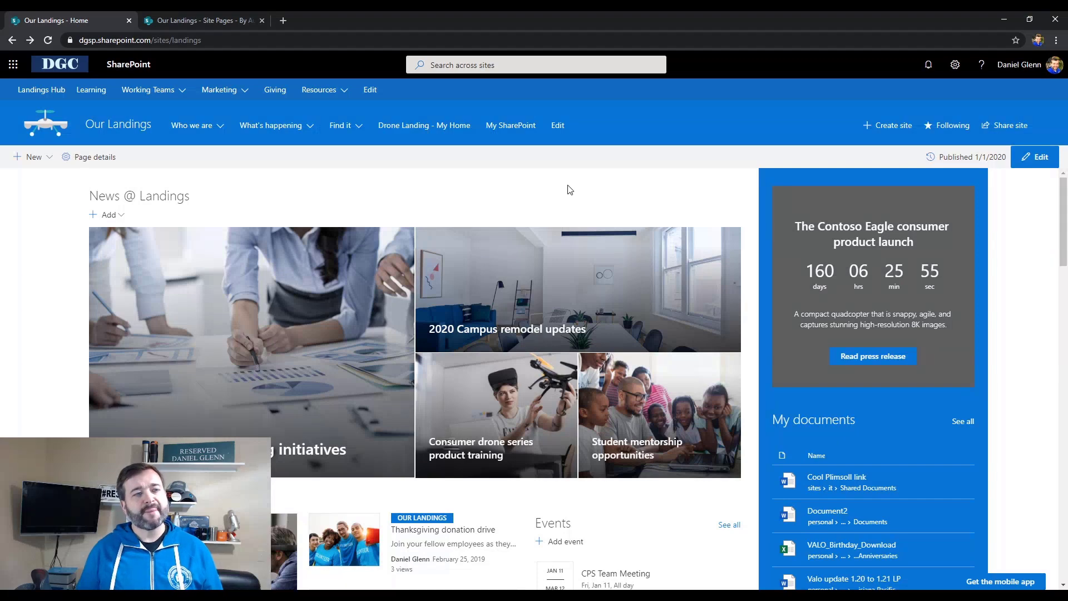
pyautogui.click(218, 23)
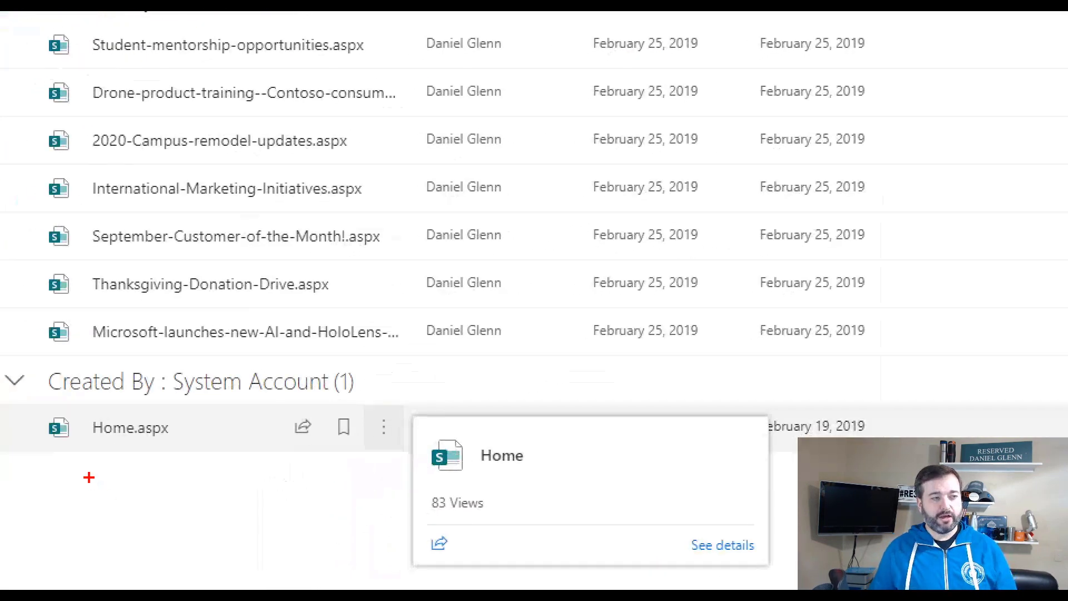
# - Choose Version history from Home.aspx's actions menu to list versions 15.0 back to 3.0
pyautogui.moveTo(89, 482); pyautogui.dragTo(139, 481)
pyautogui.press('Escape')
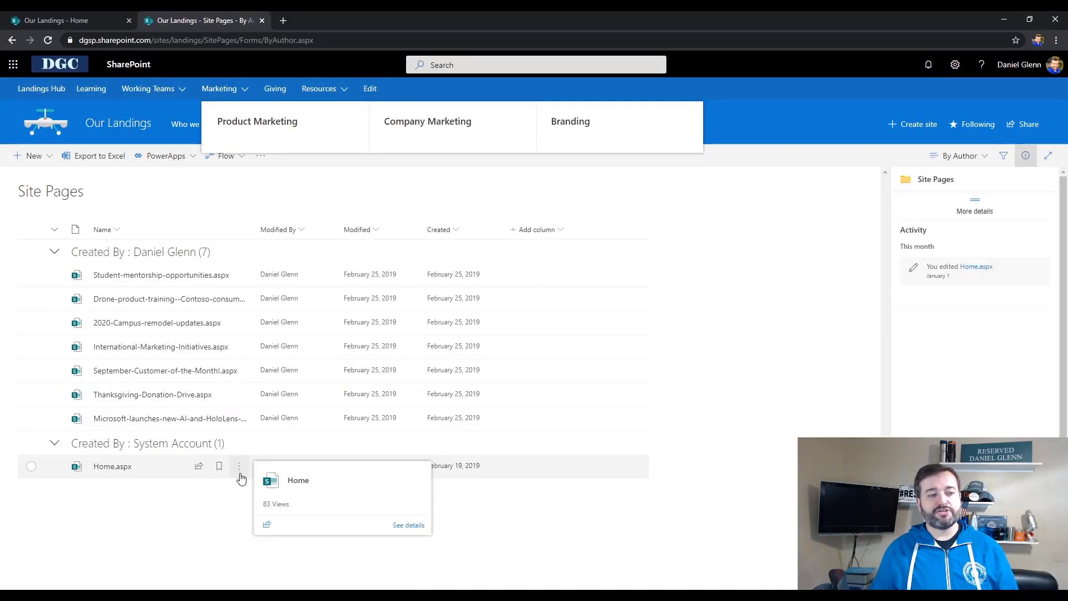
pyautogui.click(240, 474)
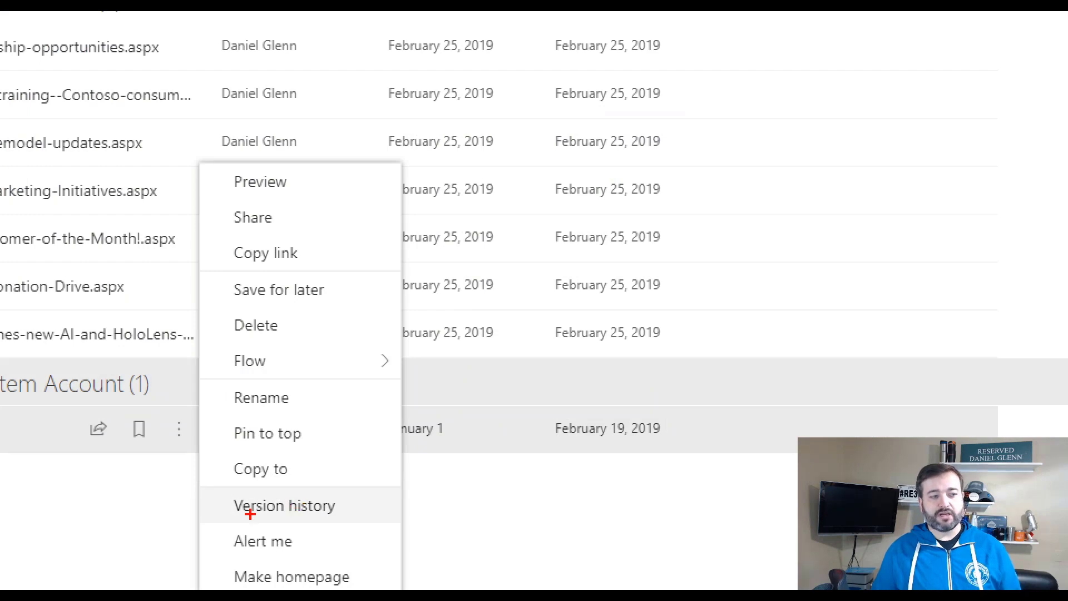
pyautogui.moveTo(274, 510); pyautogui.dragTo(324, 515)
pyautogui.press('Escape')
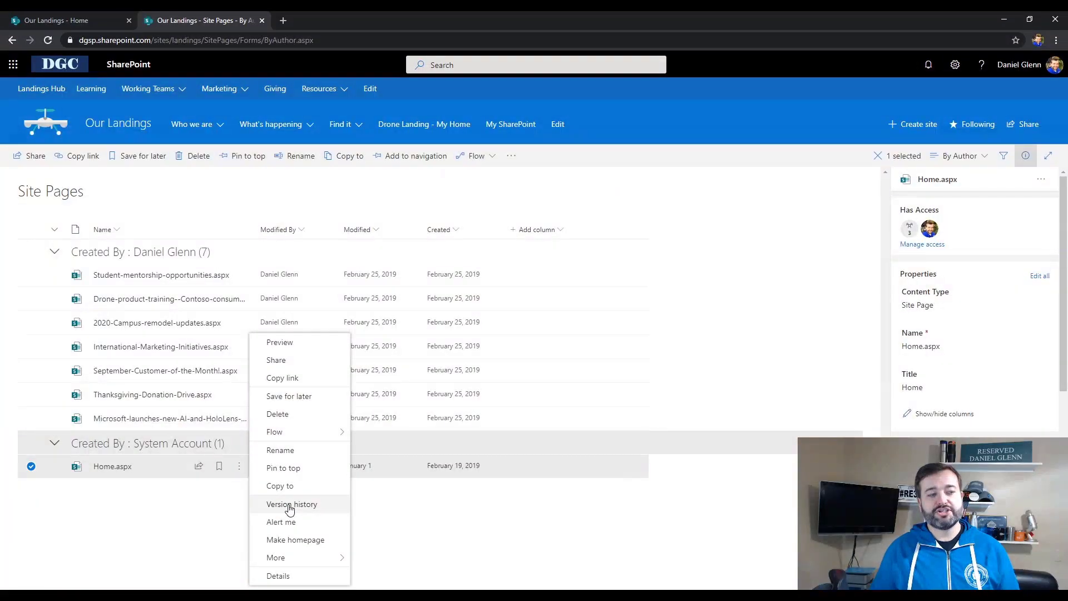
pyautogui.click(289, 505)
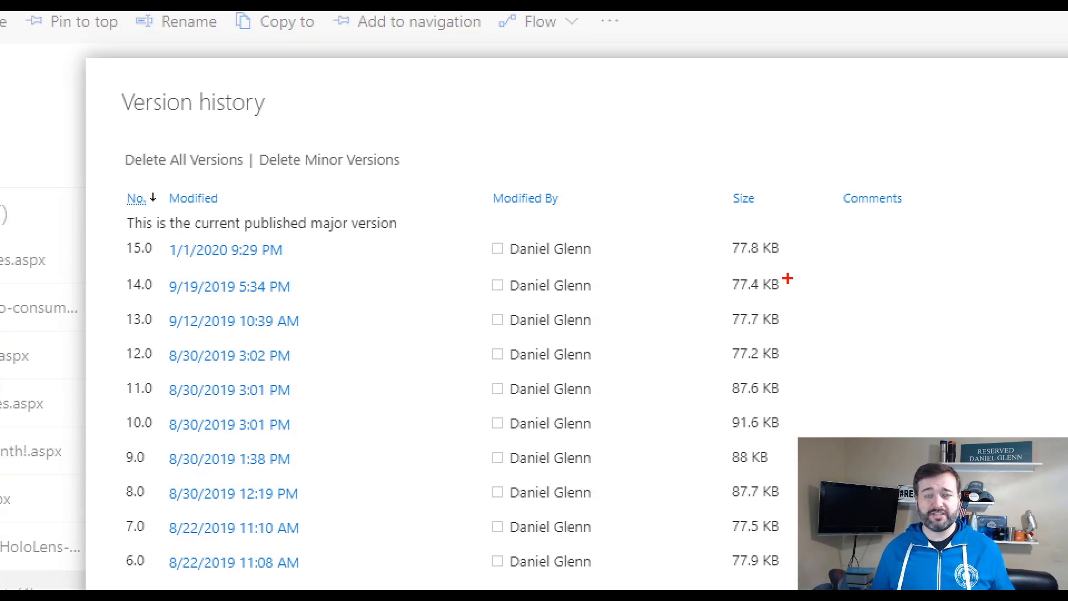
pyautogui.moveTo(809, 265); pyautogui.dragTo(1027, 255)
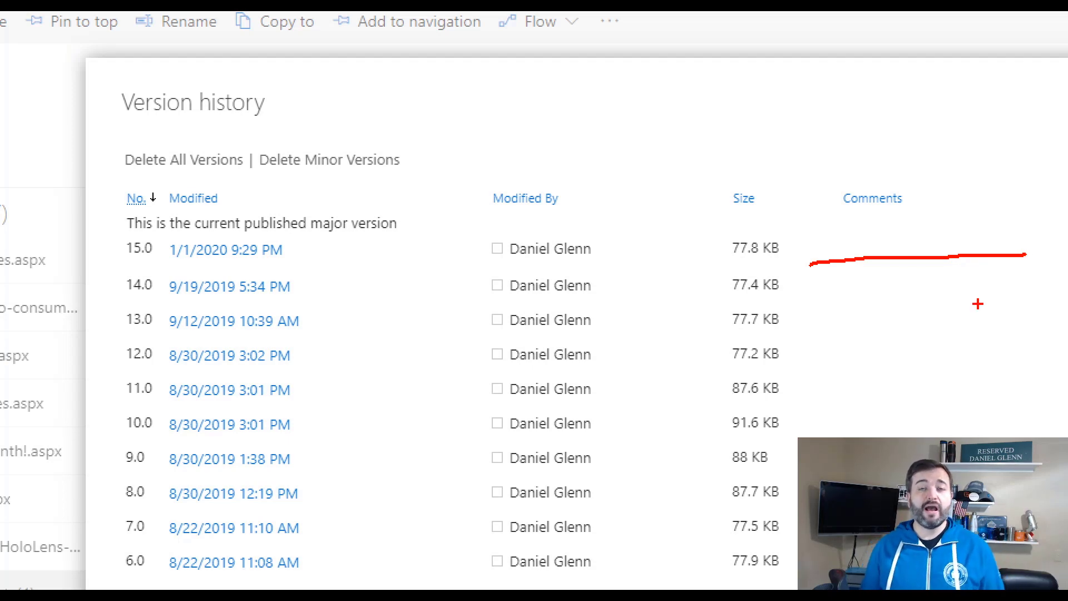
pyautogui.press('Escape')
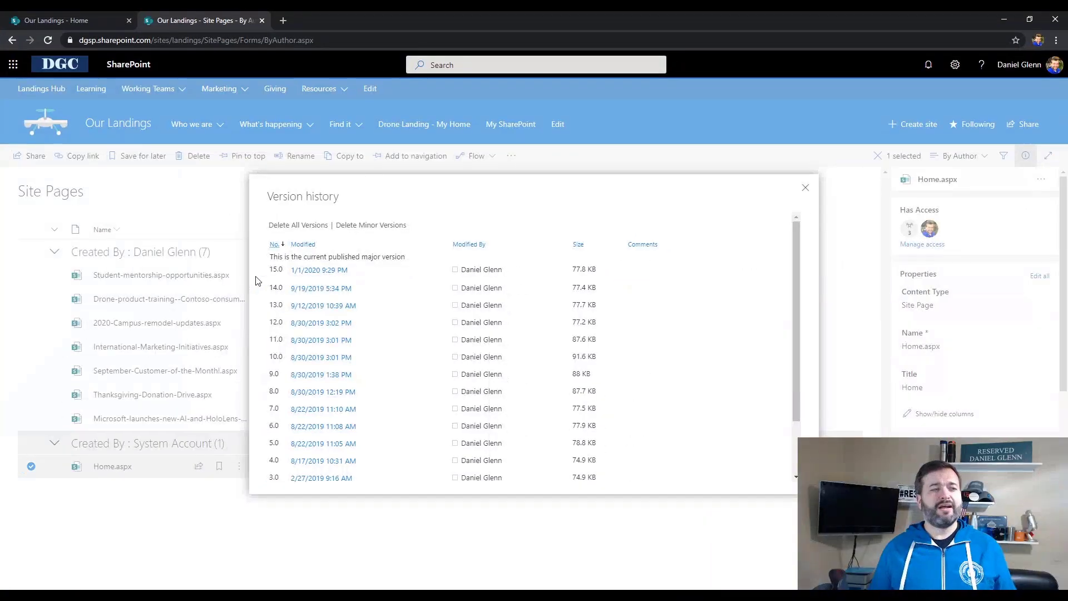
# - View version 13.0 of Home.aspx from its date dropdown, then close version history
pyautogui.click(365, 305)
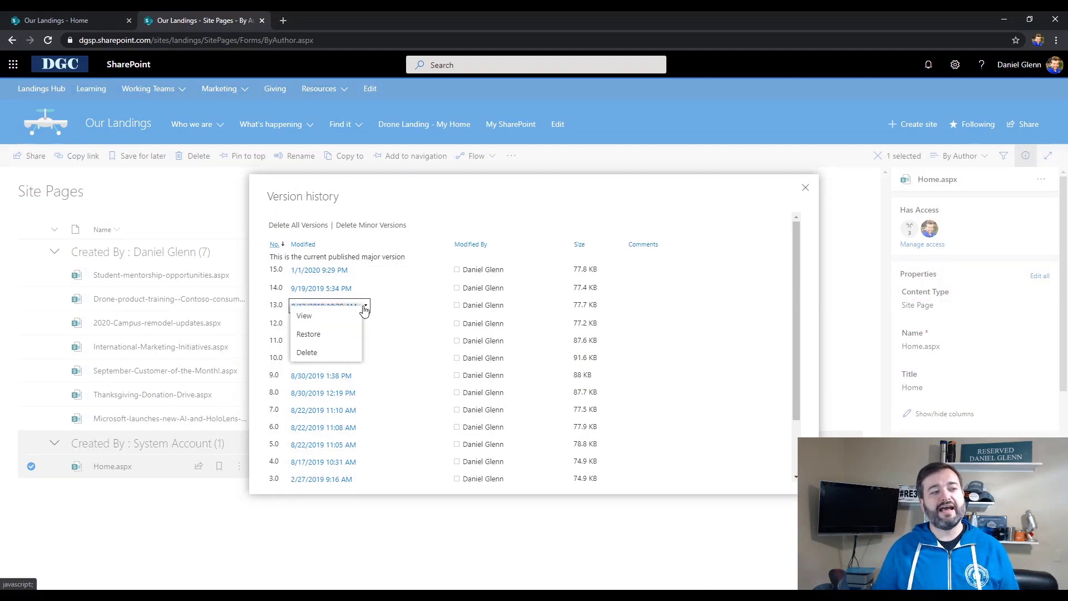
pyautogui.click(339, 317)
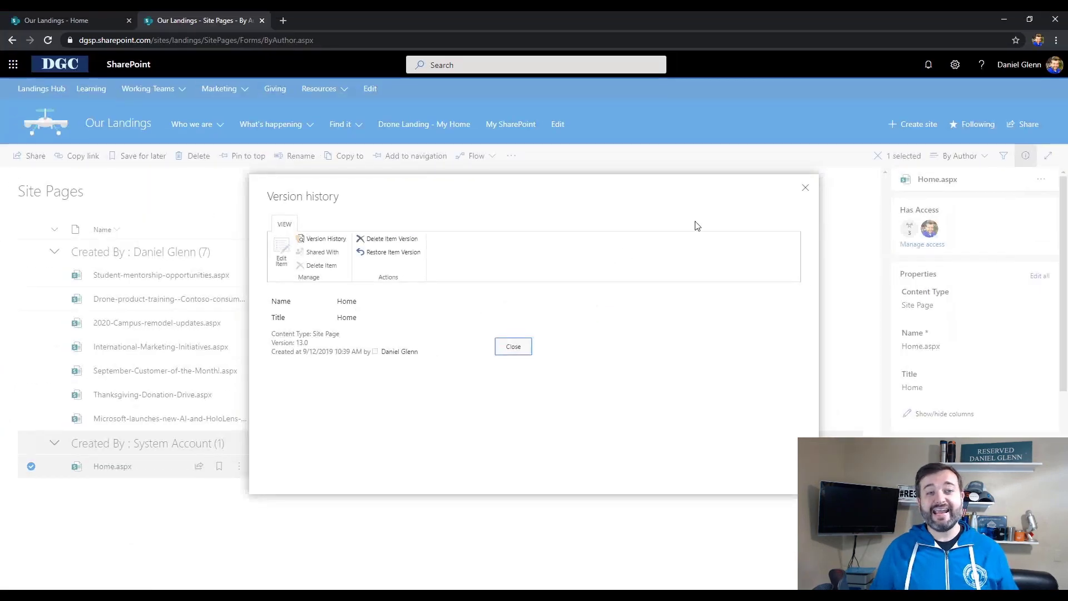
pyautogui.click(805, 188)
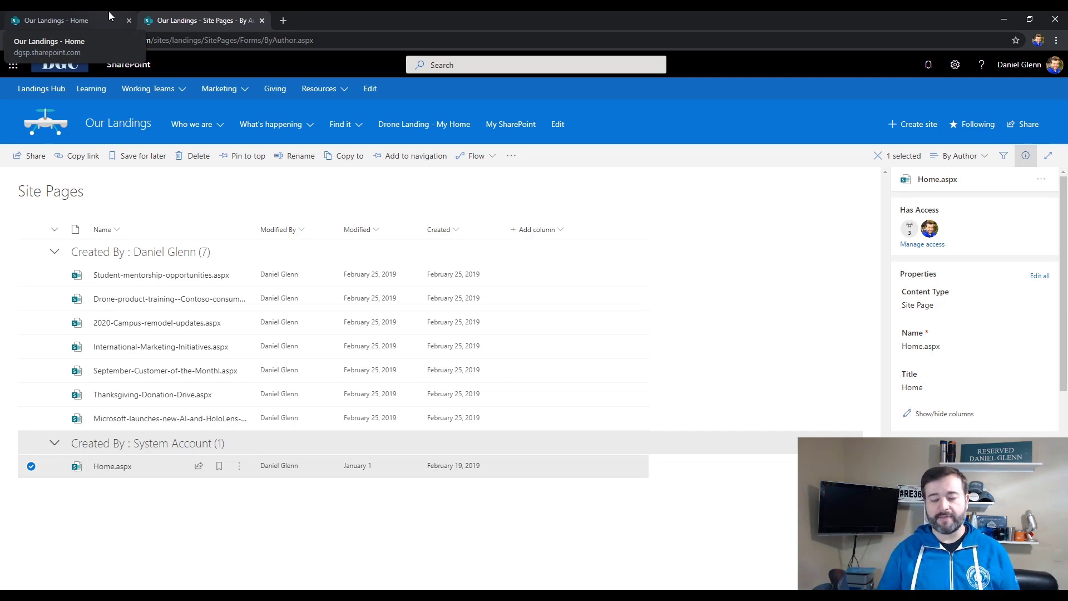
# - Return to the Our Landings home page and open its Page details pane
pyautogui.click(109, 13)
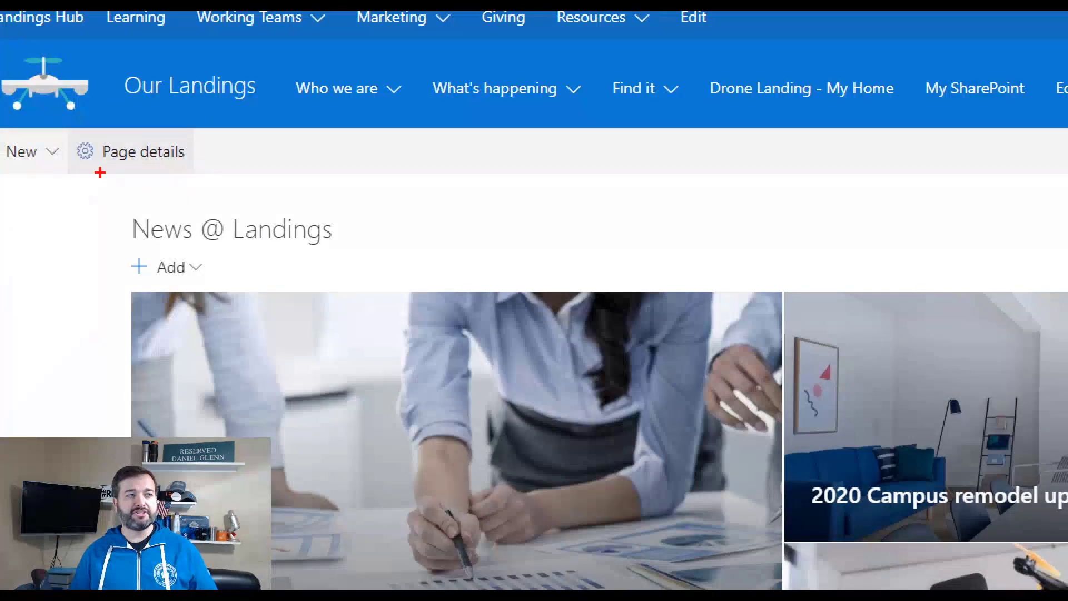
pyautogui.moveTo(73, 167); pyautogui.dragTo(117, 171)
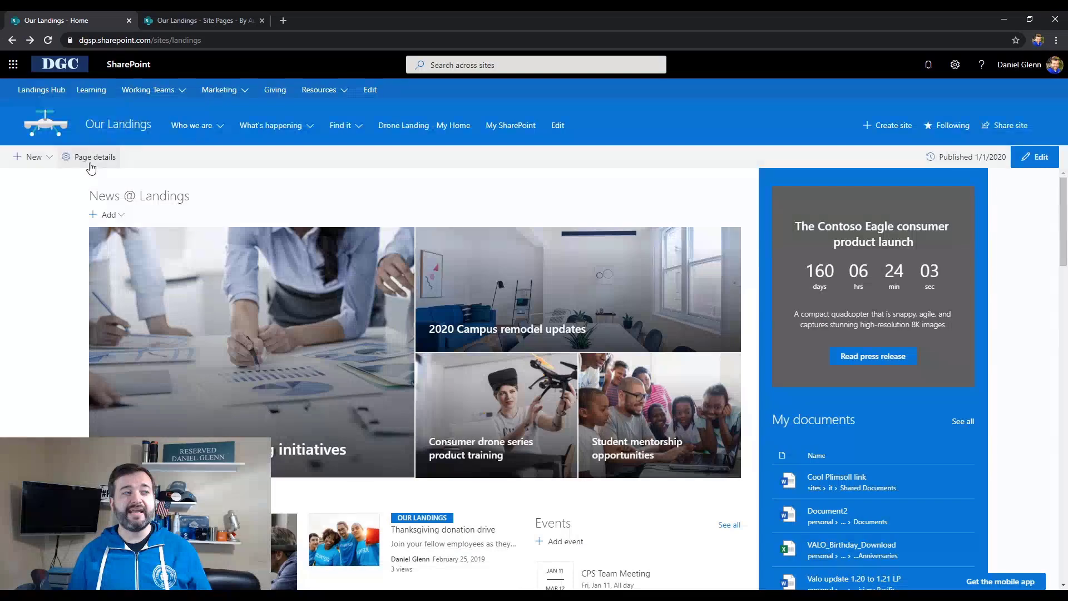
pyautogui.click(135, 167)
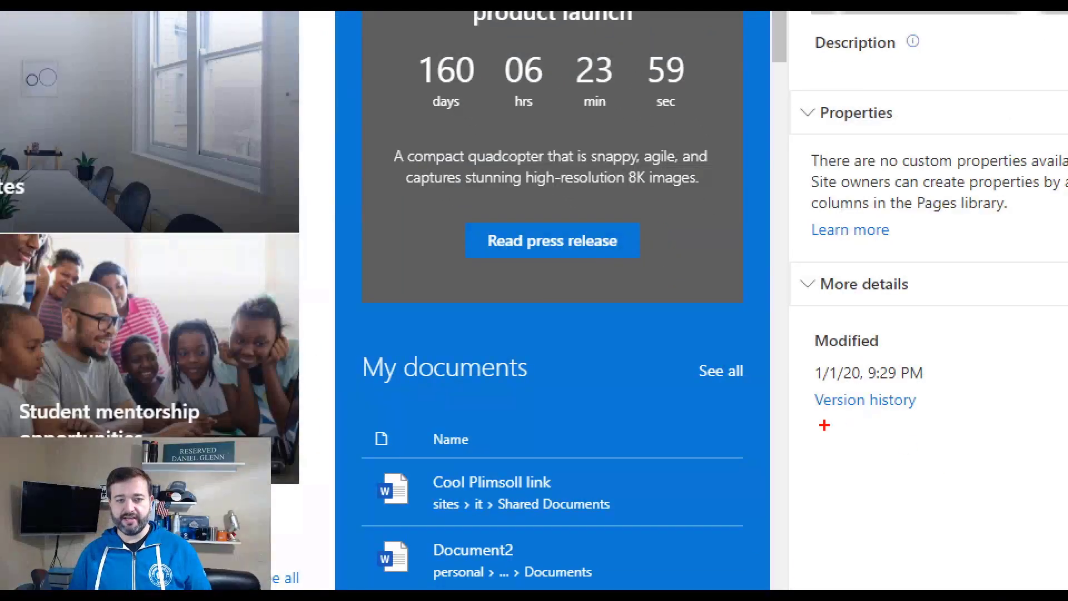
pyautogui.moveTo(823, 425); pyautogui.dragTo(905, 423)
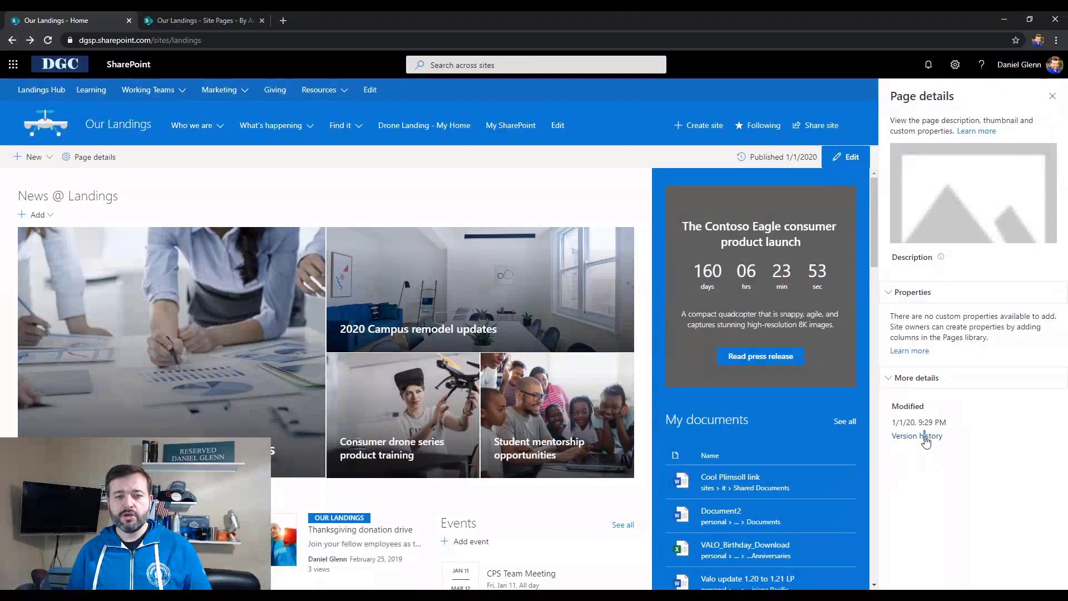
# - Open the home page's version history from Page details and scroll through its change list
pyautogui.click(925, 437)
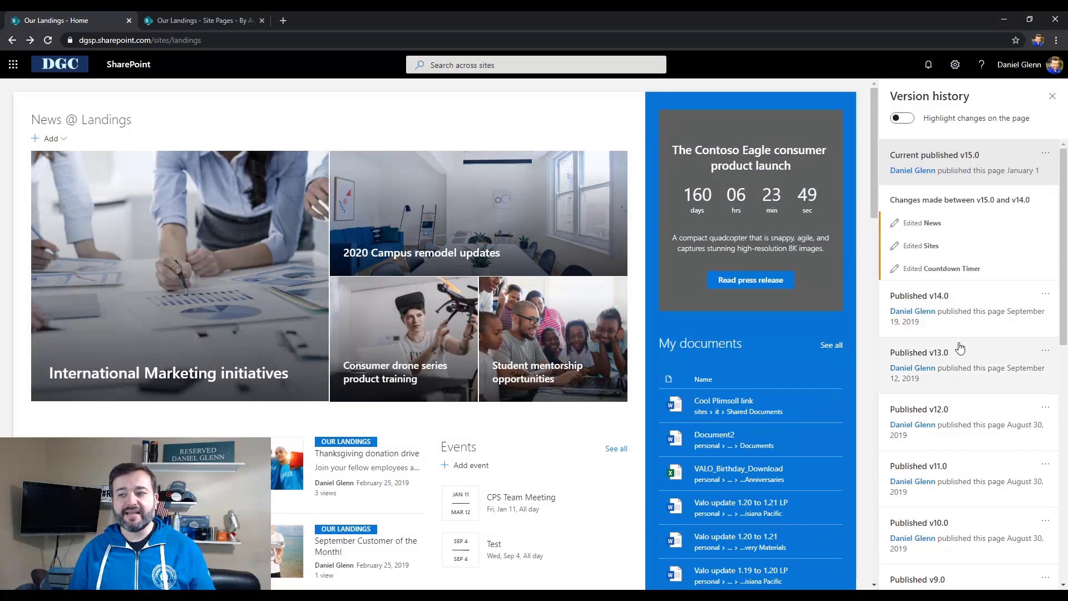
pyautogui.scroll(-5, 959, 361)
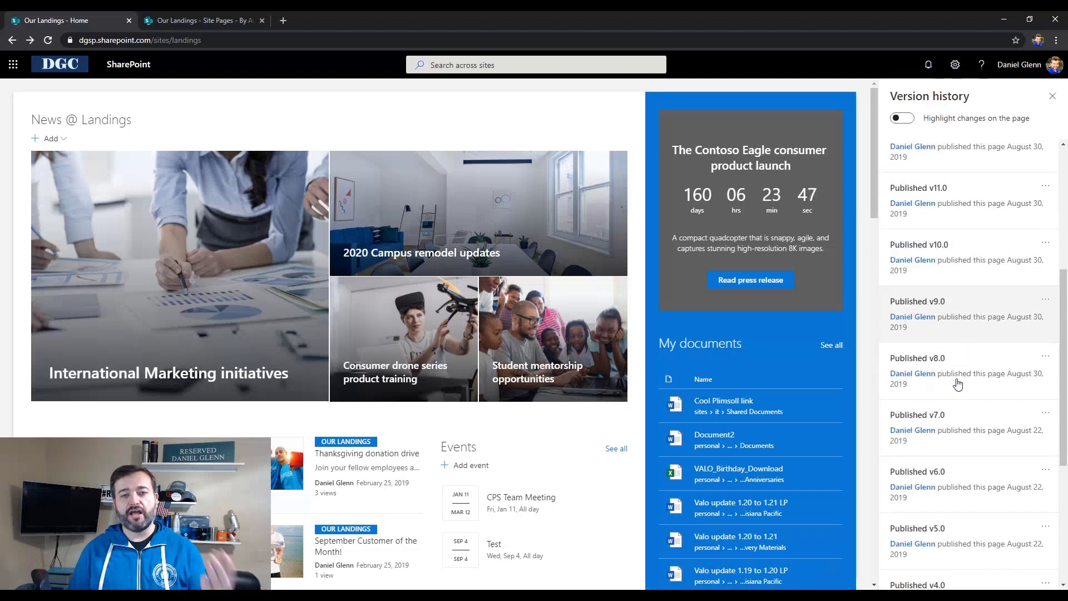
pyautogui.scroll(2, 957, 384)
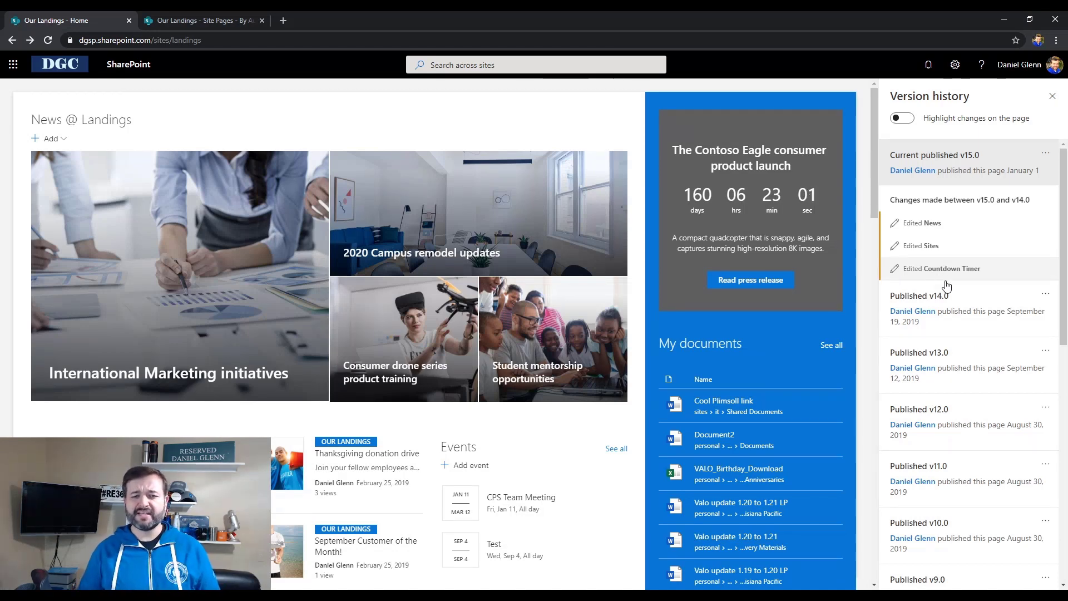
pyautogui.click(984, 365)
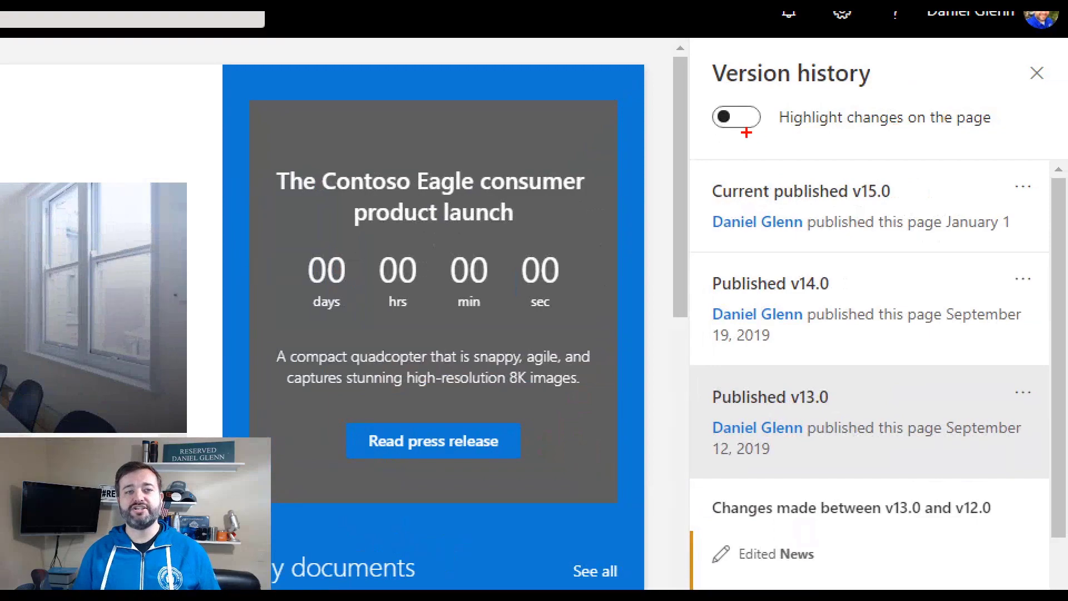
# - Turn on Highlight changes on the page, then scroll to see the deleted Weather and moved File viewer outlines
pyautogui.moveTo(905, 131); pyautogui.dragTo(993, 126)
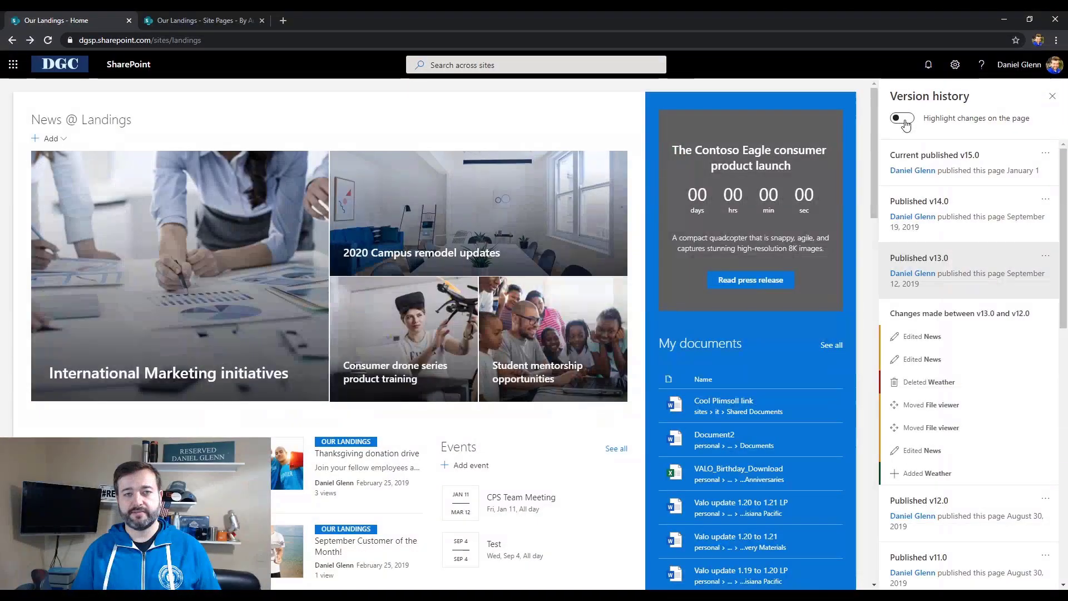
pyautogui.click(905, 121)
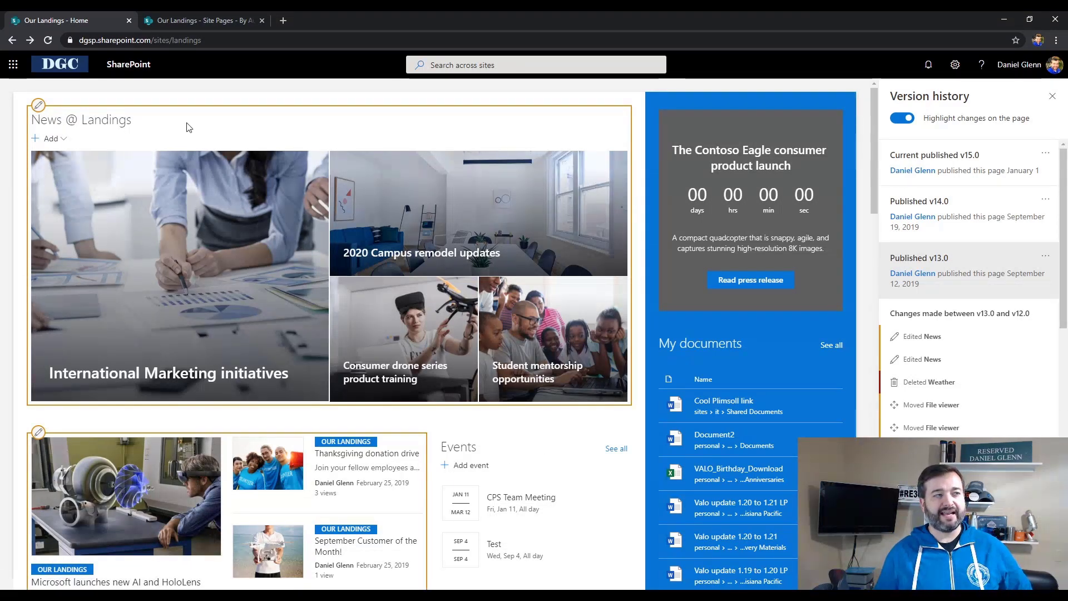
pyautogui.moveTo(41, 108)
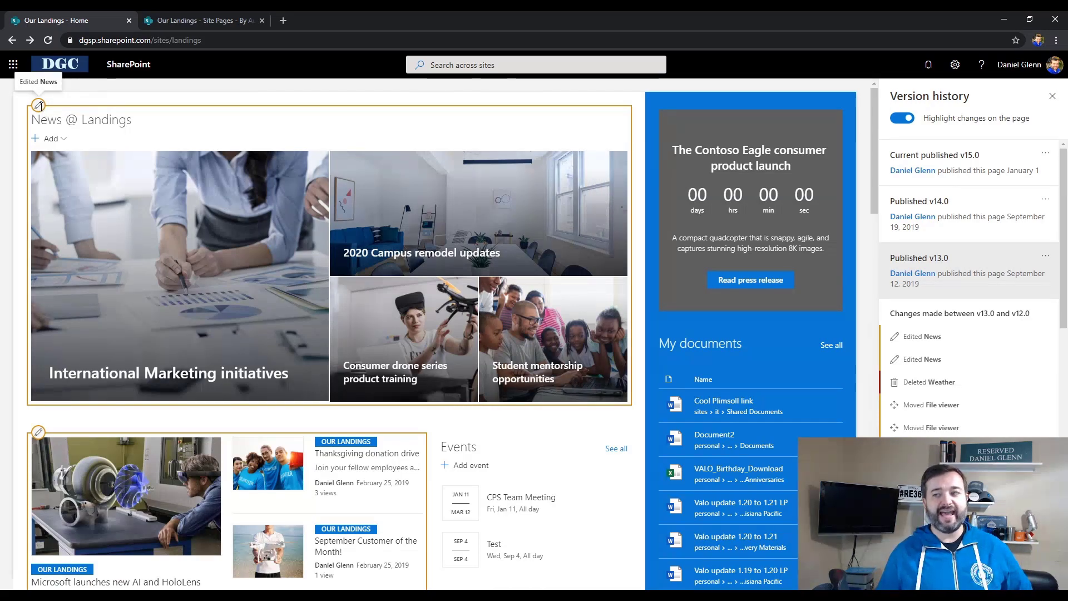
pyautogui.scroll(-3, 83, 261)
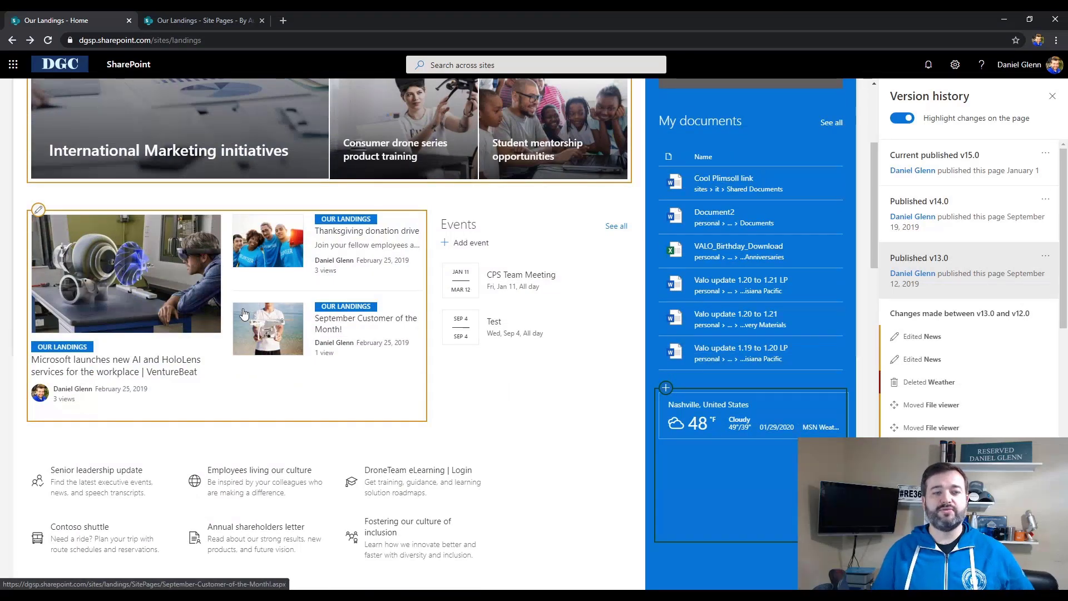
pyautogui.scroll(-3, 243, 300)
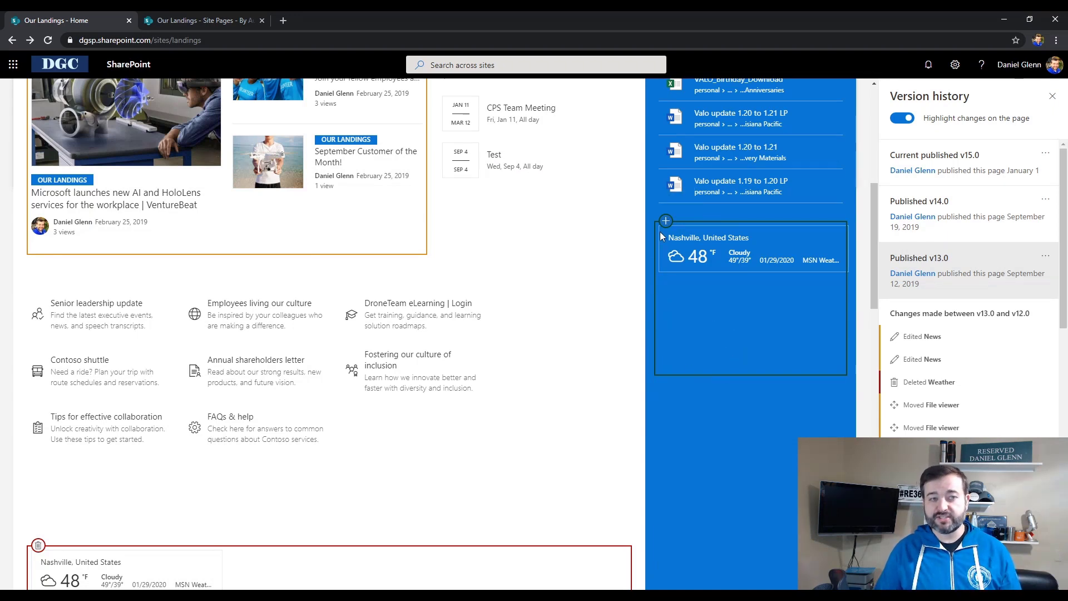
pyautogui.moveTo(666, 221)
pyautogui.scroll(-6, 529, 334)
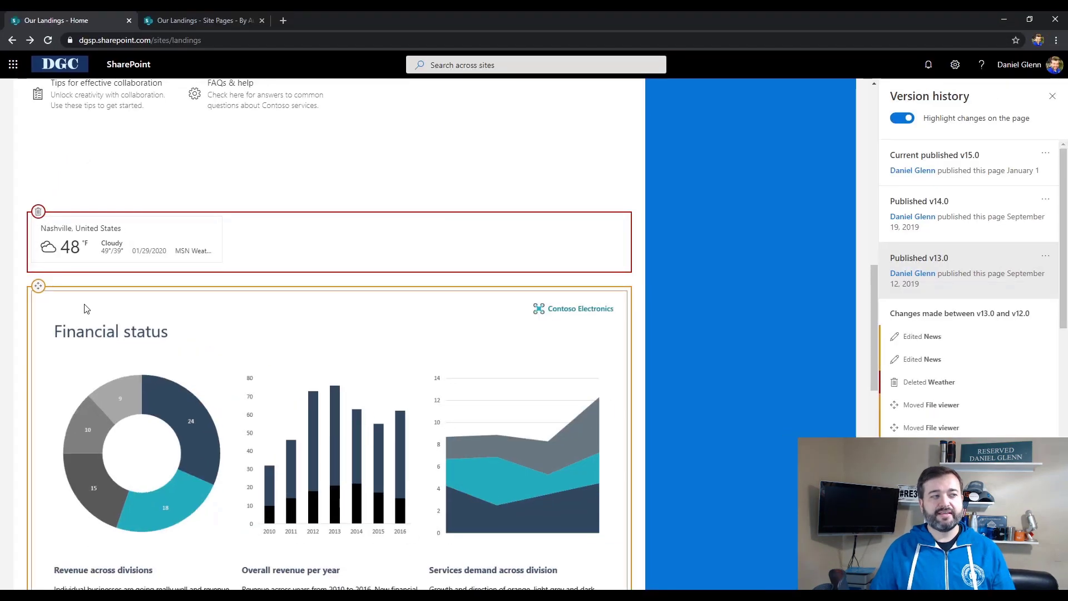
pyautogui.scroll(-1, 106, 351)
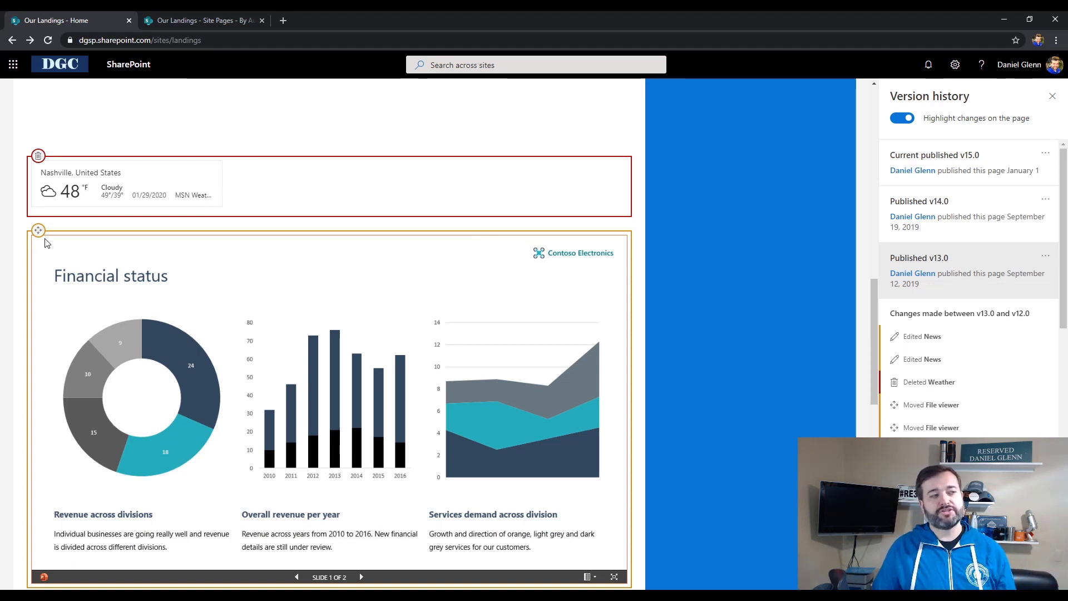
pyautogui.moveTo(40, 231)
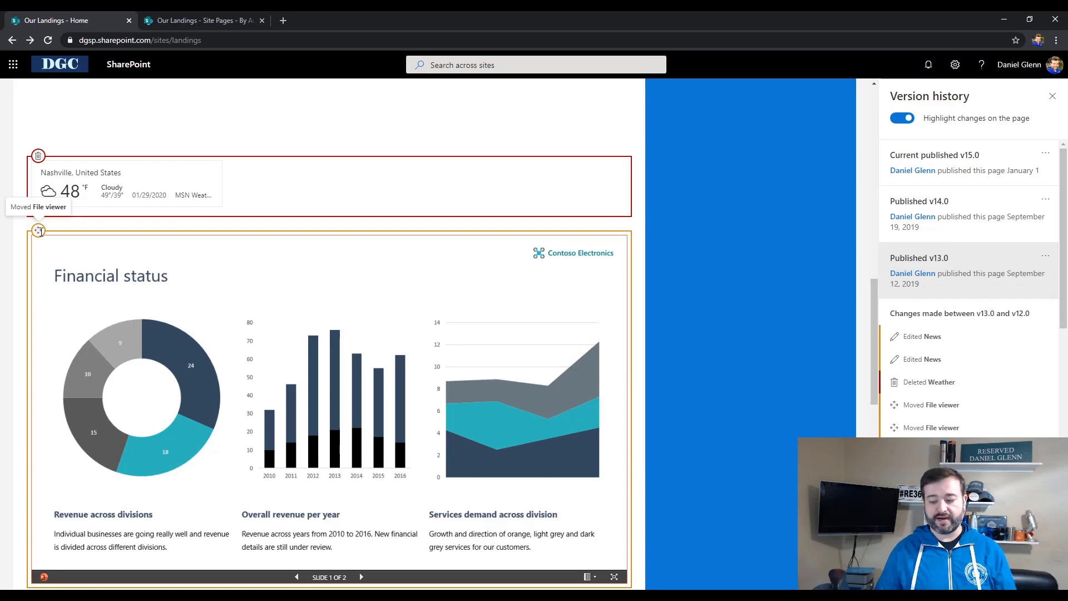
pyautogui.scroll(1, 40, 231)
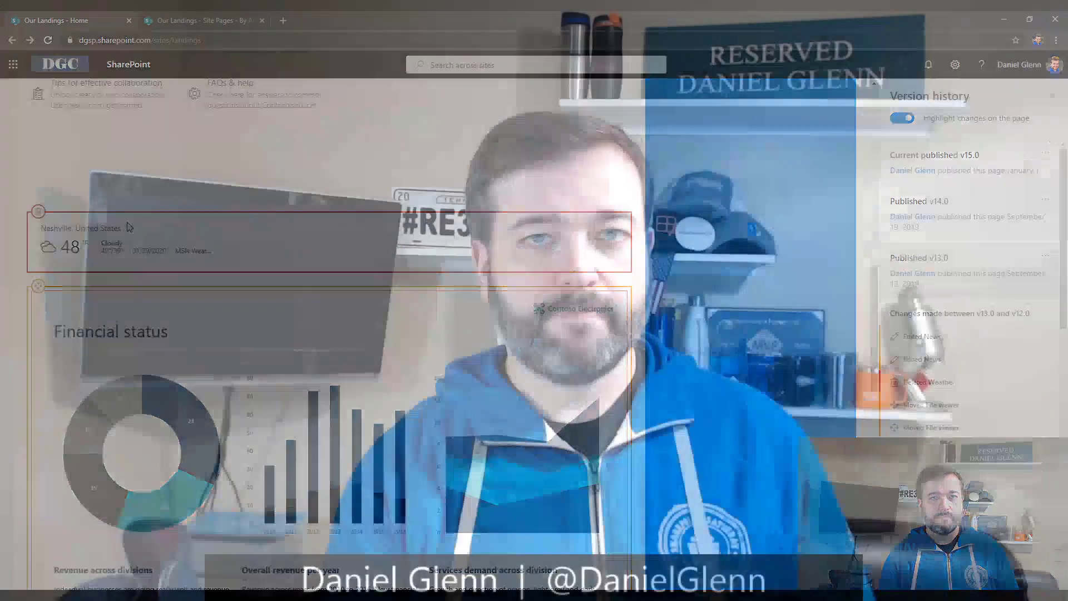